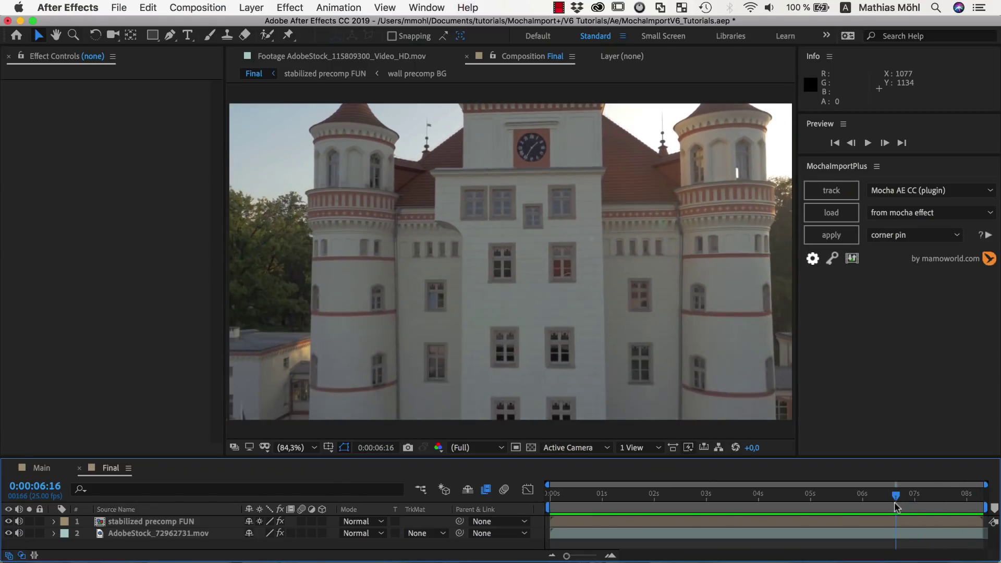
- Toggle the FUN precomp layer to compare the castle with and without the added window and wall, then advance to a later frame
left_click(8, 522)
left_click(8, 522)
left_click(8, 521)
left_click(8, 521)
left_click(9, 521)
left_click(9, 522)
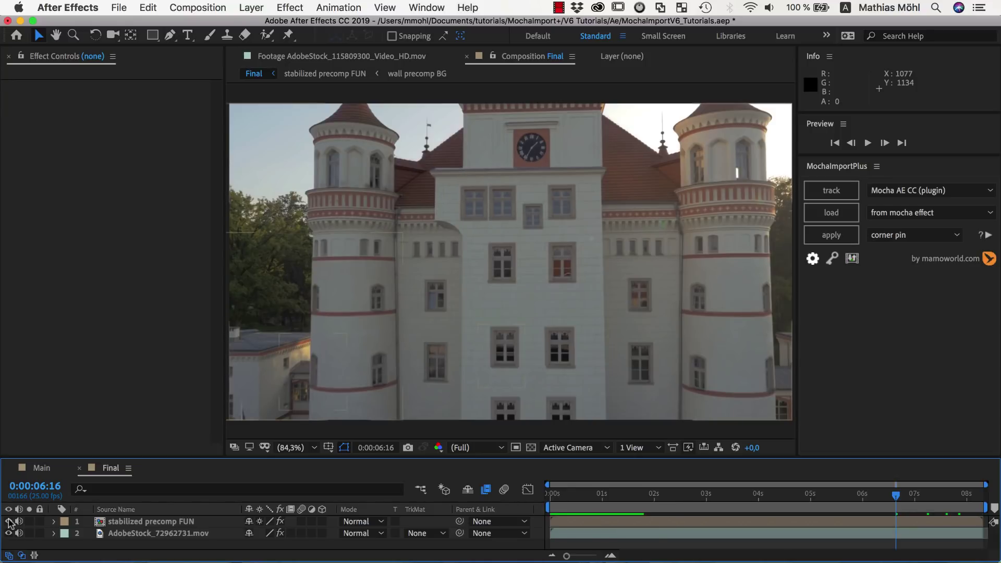
left_click_drag(896, 496, 826, 501)
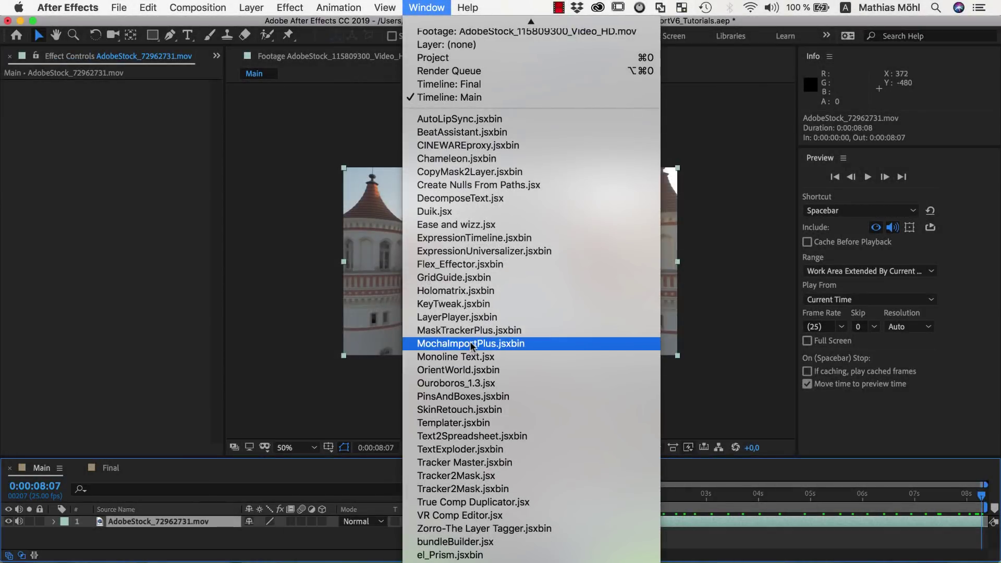
- Add a Mocha AE CC effect to the AdobeStock_72962731.mov layer through the MochaImportPlus panel
left_click(470, 342)
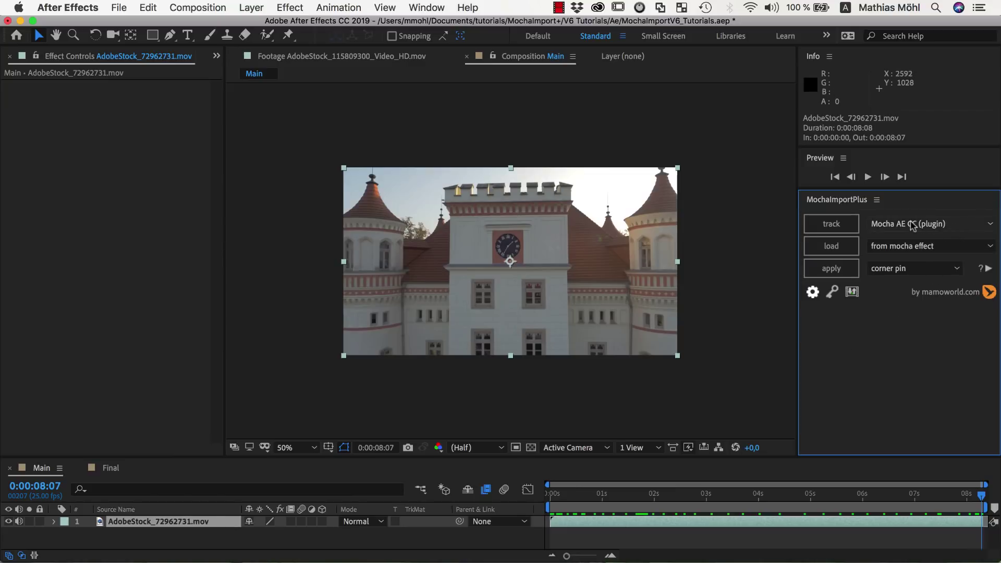
left_click(840, 223)
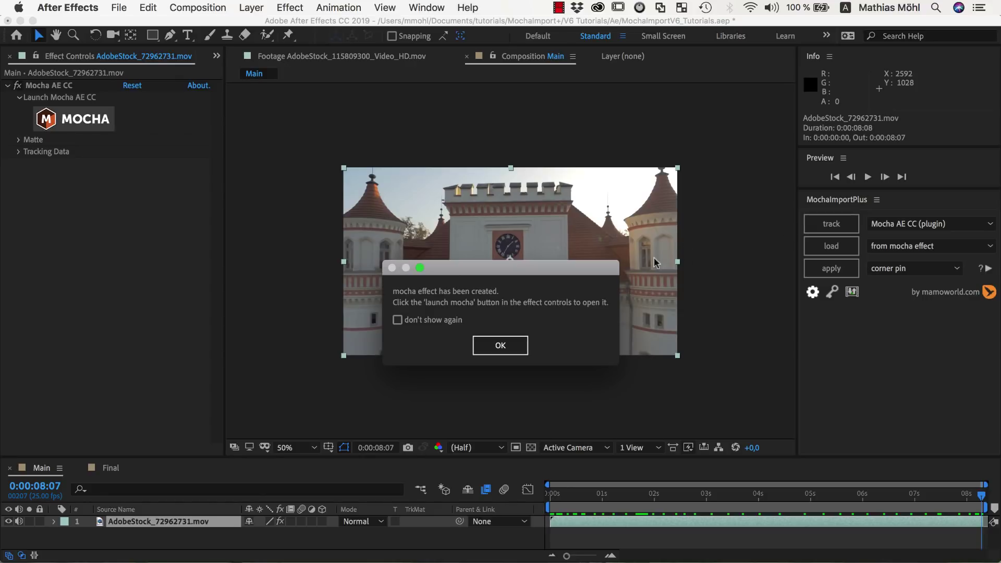
left_click(481, 346)
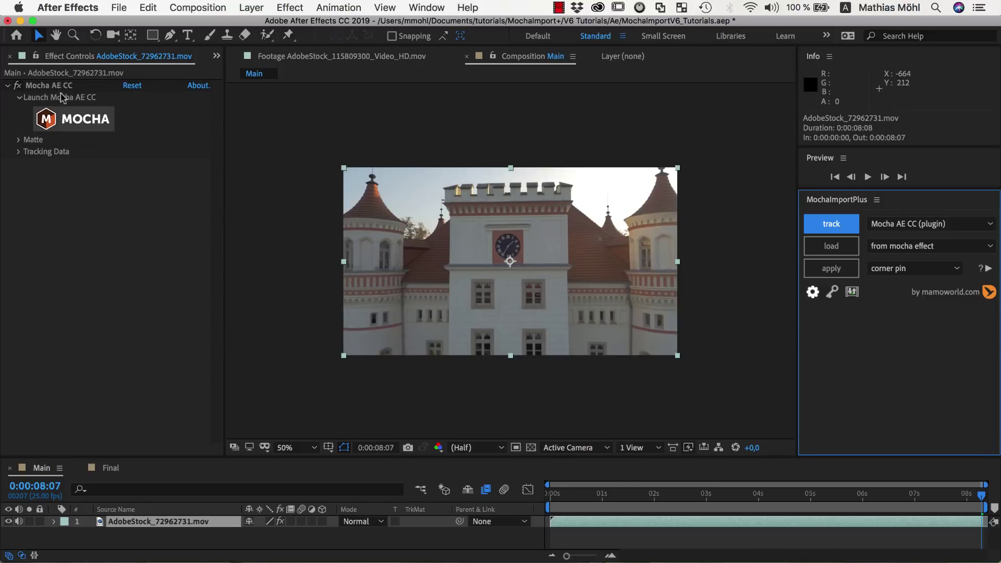
- Launch Mocha on the castle footage and keep the Essentials workspace
left_click(69, 119)
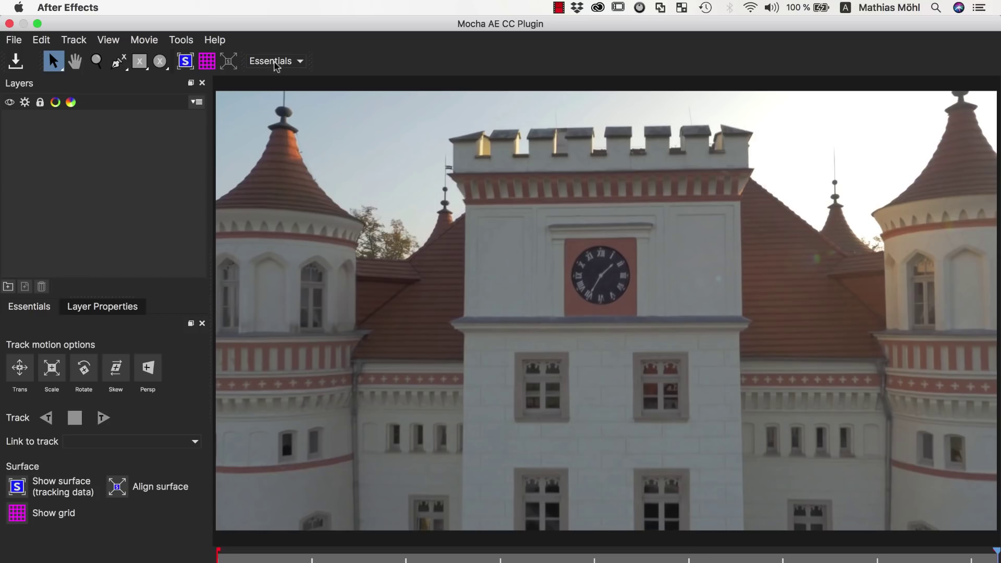
left_click(274, 62)
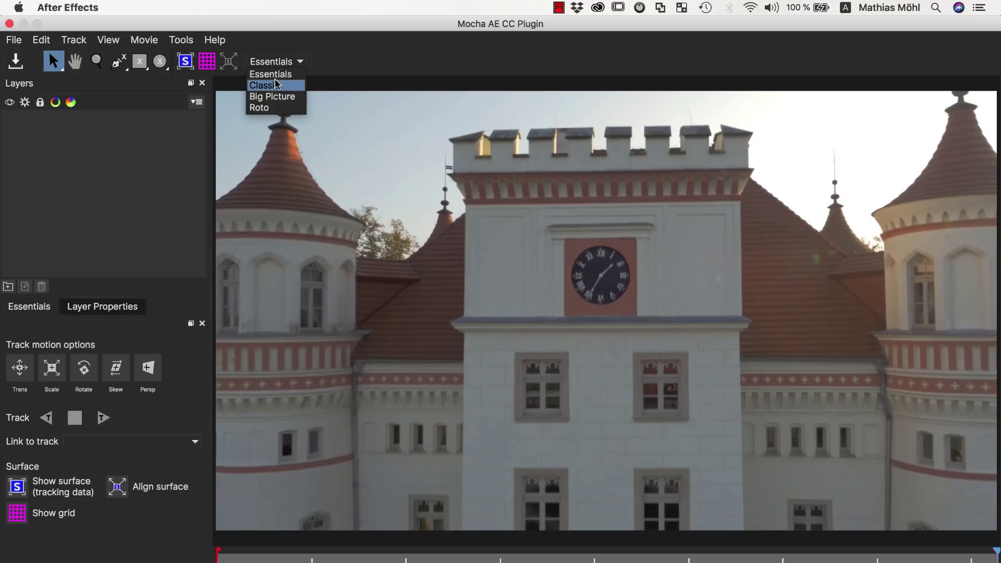
left_click(275, 73)
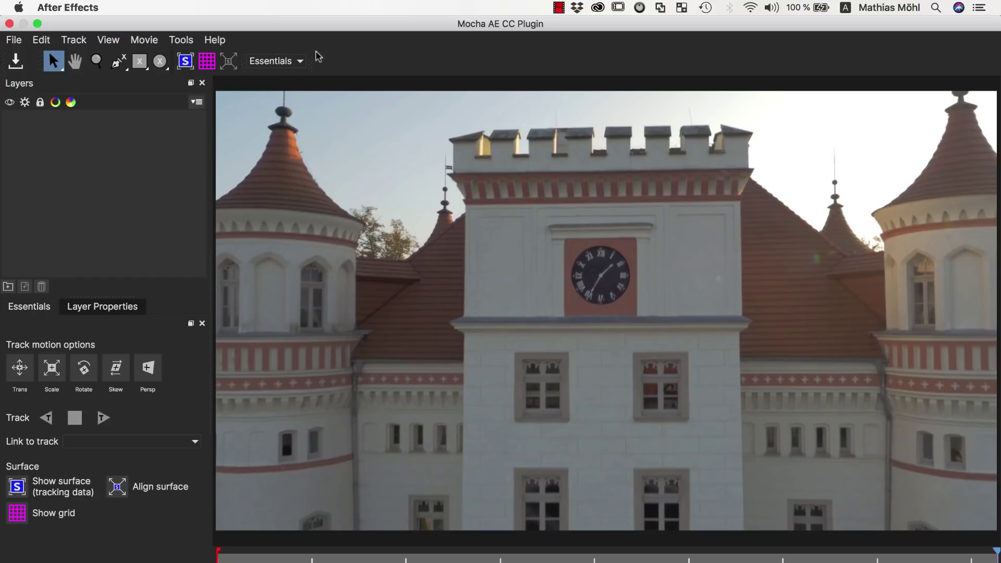
- Draw an X-spline shape on the wall below the clock and track it backward with perspective
left_click(139, 61)
left_click_drag(464, 344, 736, 525)
left_click(151, 368)
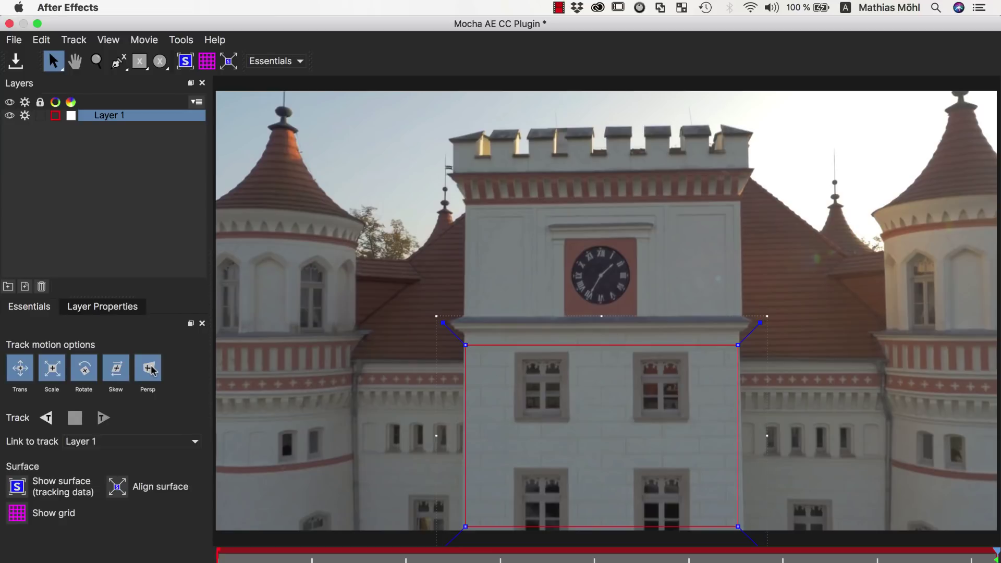
left_click(49, 418)
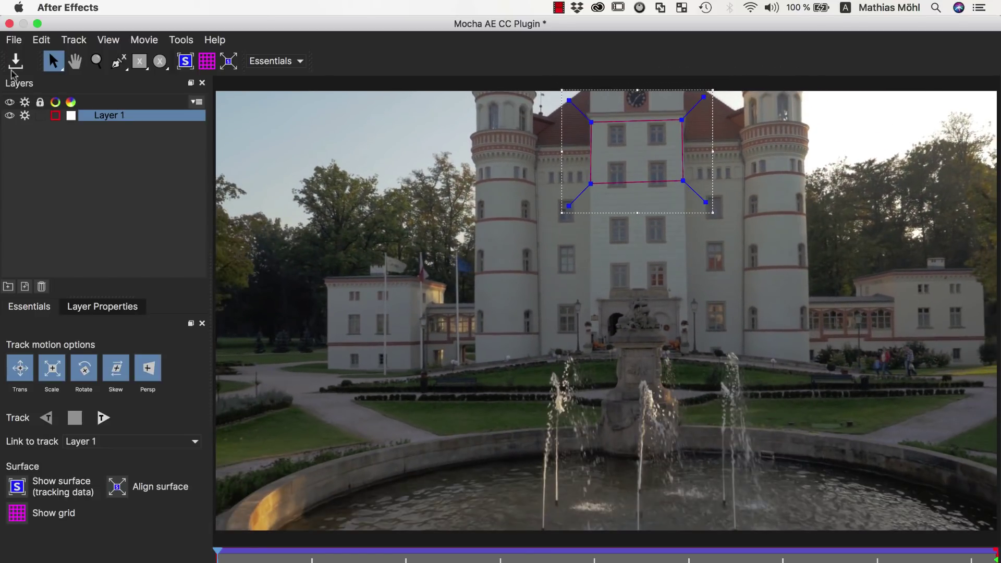
left_click(10, 24)
- Save the Mocha track, create track data from Layer 1, and load its 208 frames into MochaImportPlus
left_click(706, 103)
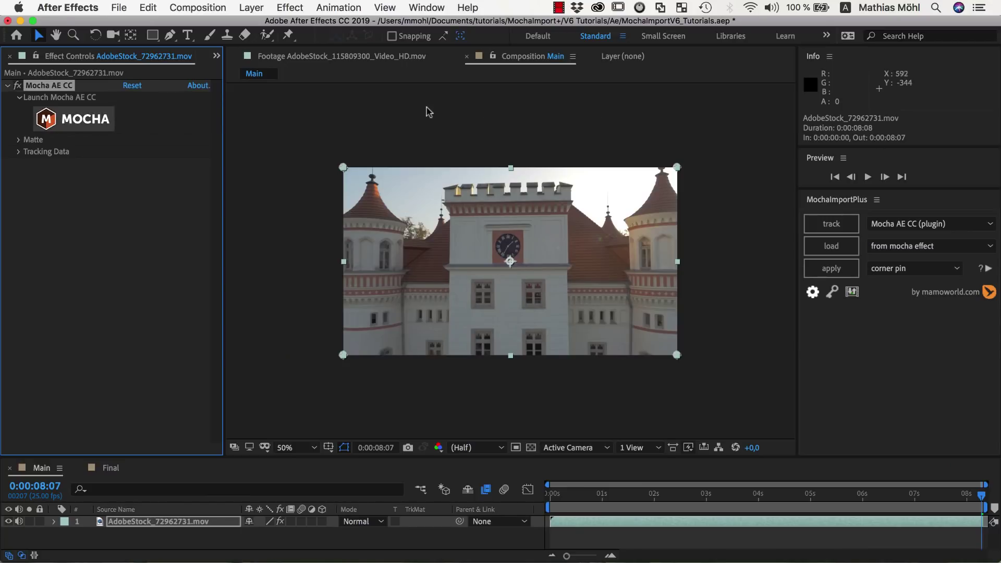
left_click(18, 152)
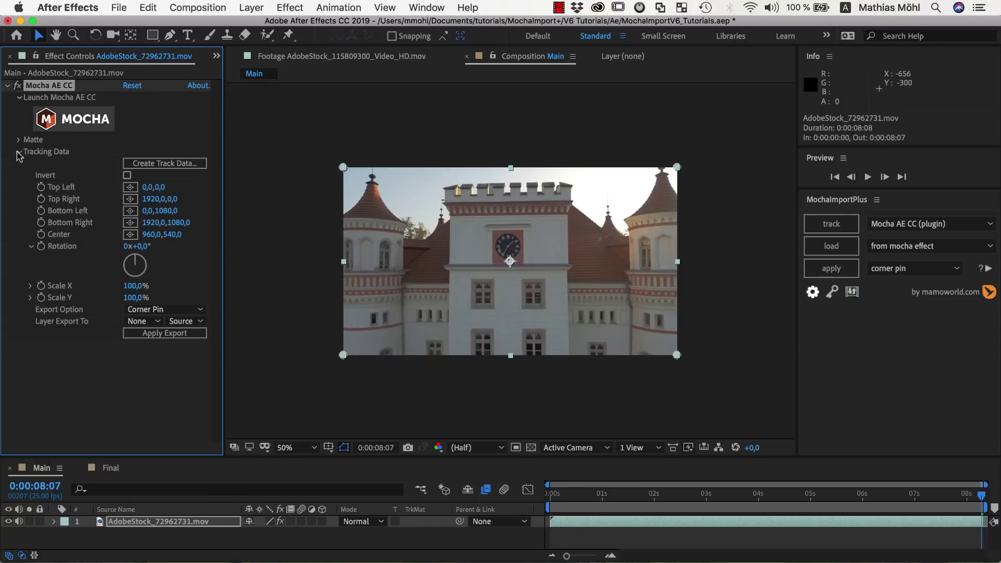
left_click(144, 164)
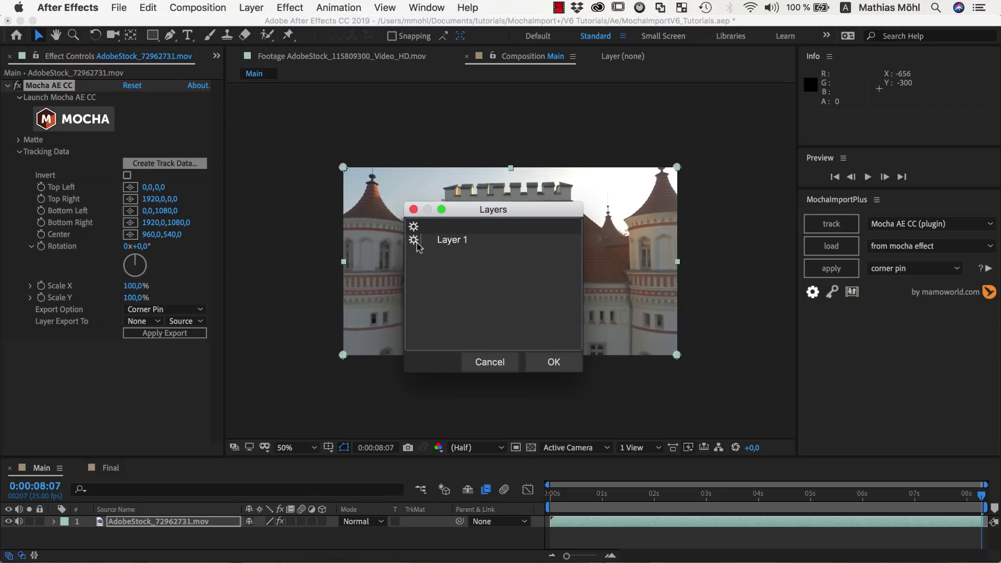
left_click(544, 361)
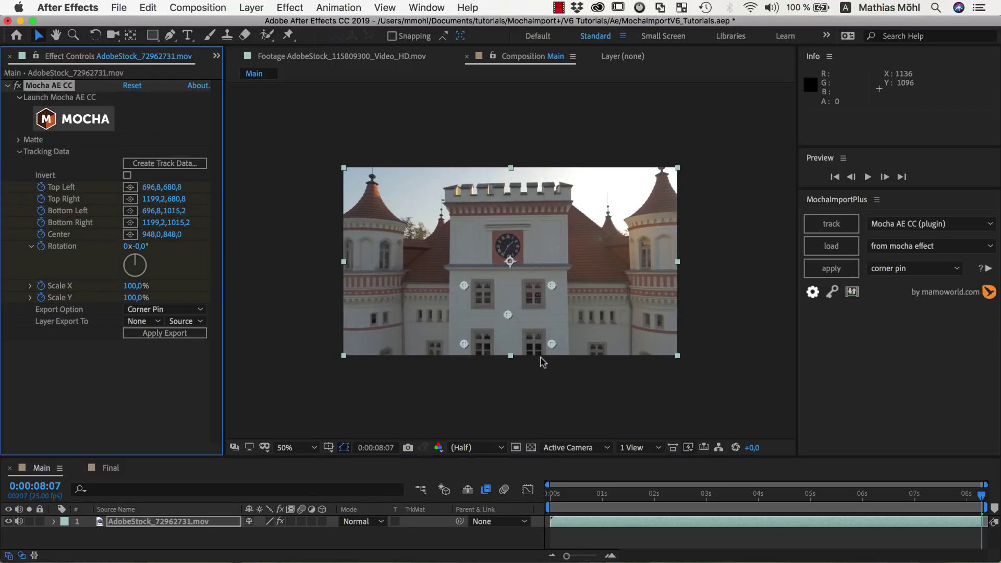
left_click(836, 248)
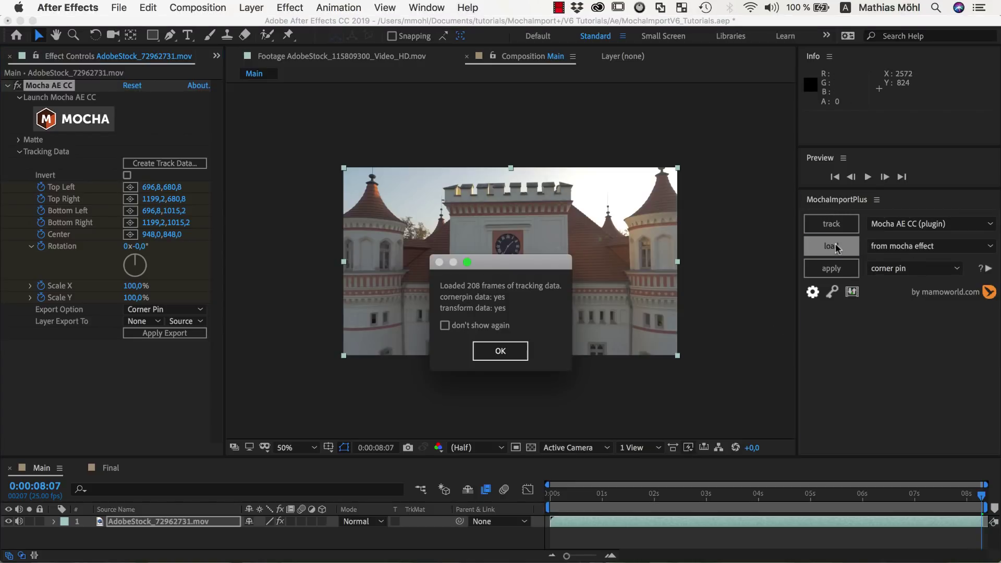
left_click(503, 351)
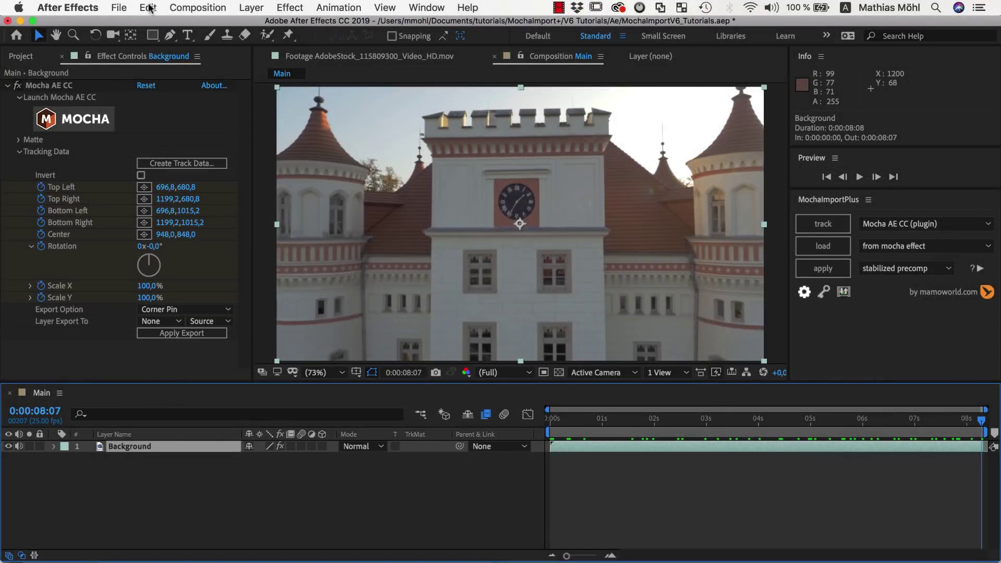
- Duplicate the Background layer and name the copy Wall
left_click(148, 7)
left_click(172, 172)
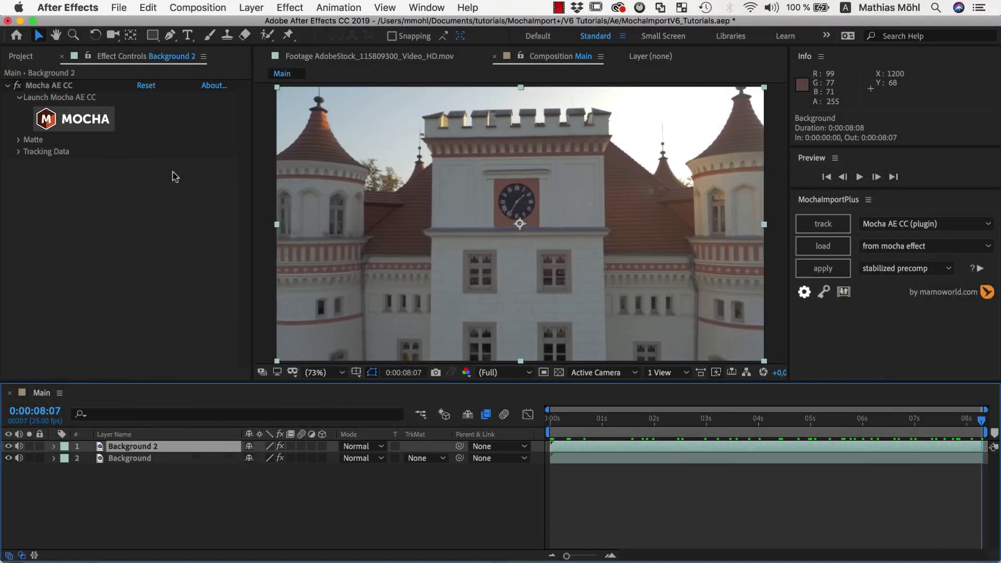
key("Return")
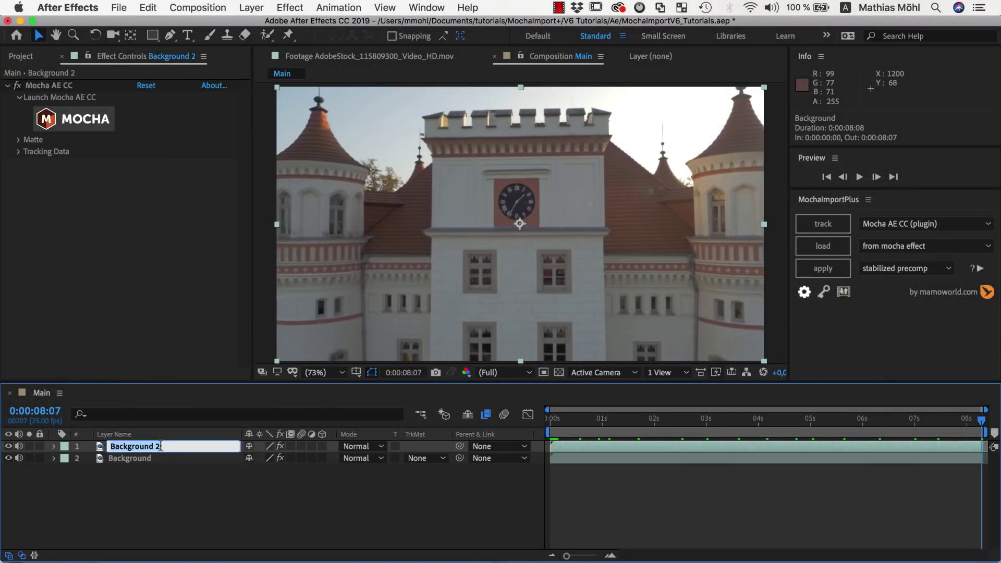
type("Wall")
key("Return")
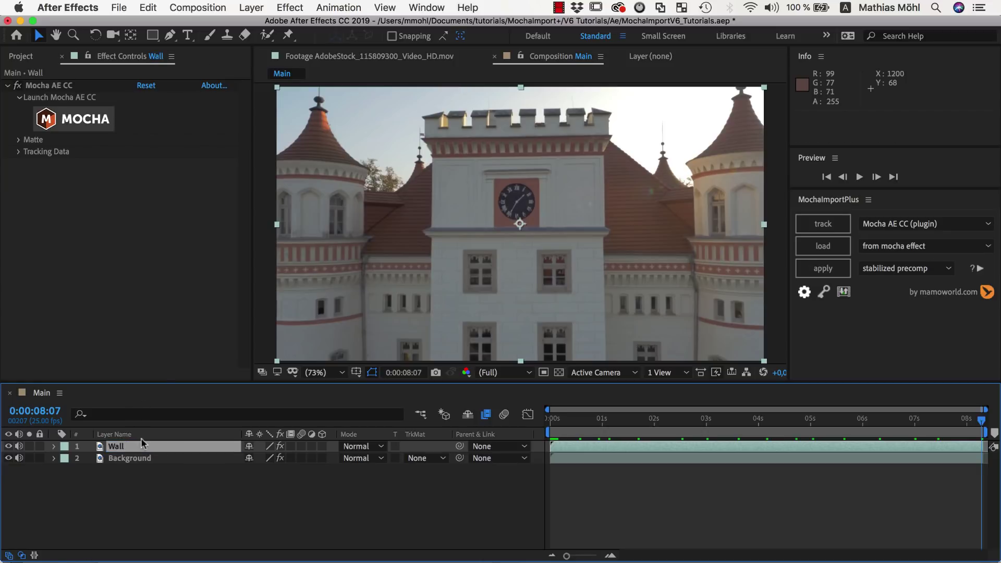
- Apply the track to Wall as a stabilized precomp using CC Power Pin
left_click(889, 269)
left_click(895, 298)
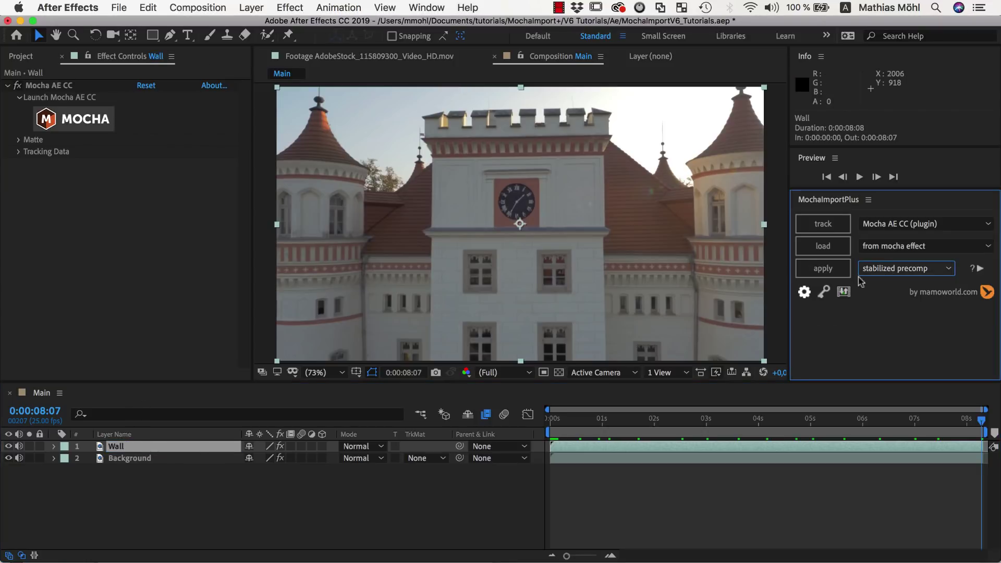
left_click(827, 270)
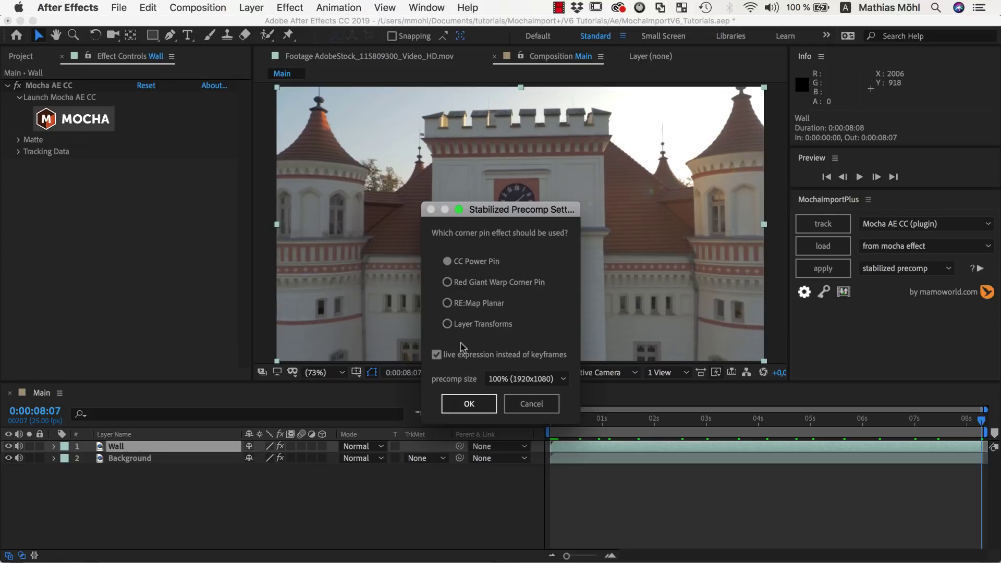
mouse_move(504, 360)
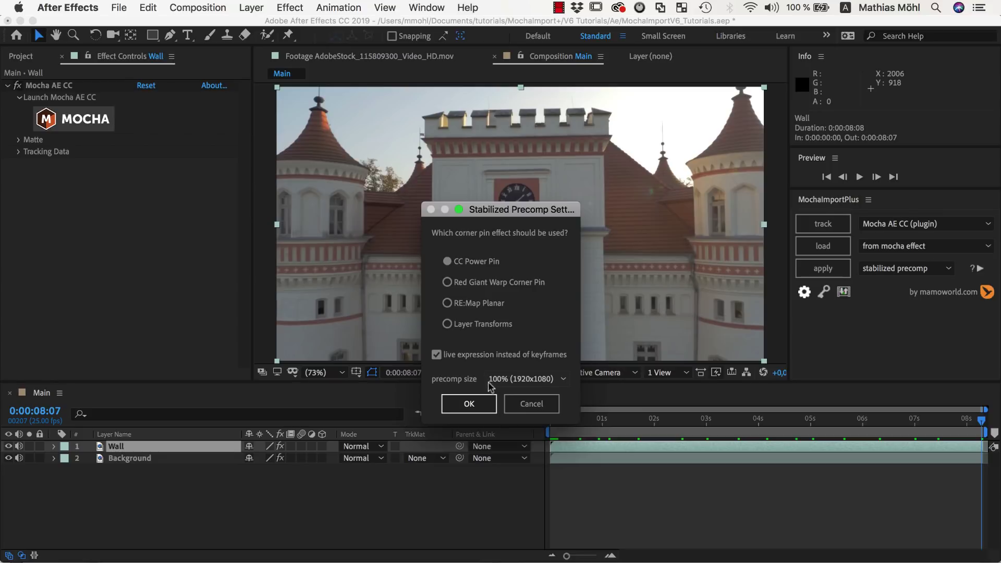
- Confirm the CC Power Pin precomp settings and toggle Background on and off to inspect the patch
left_click(481, 406)
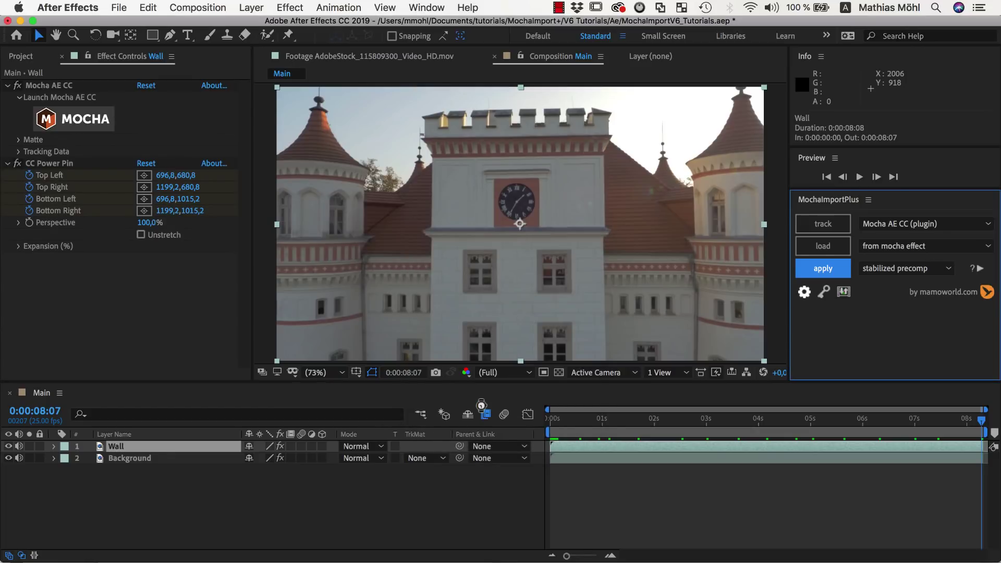
left_click(8, 458)
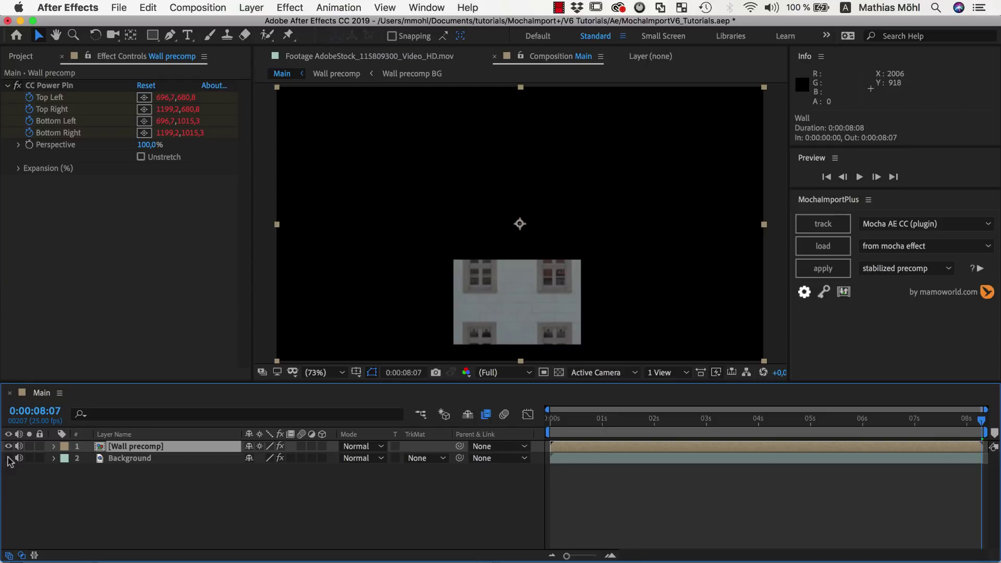
left_click(9, 458)
left_click(8, 458)
left_click(8, 458)
left_click(8, 458)
left_click(9, 459)
left_click(8, 458)
left_click_drag(982, 421, 547, 423)
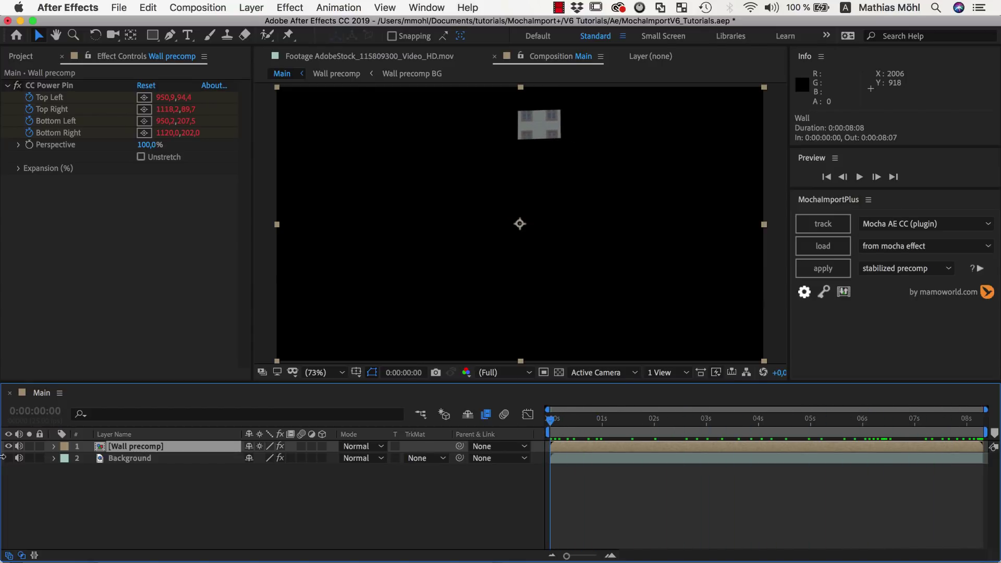
left_click(8, 458)
left_click(8, 458)
left_click(8, 458)
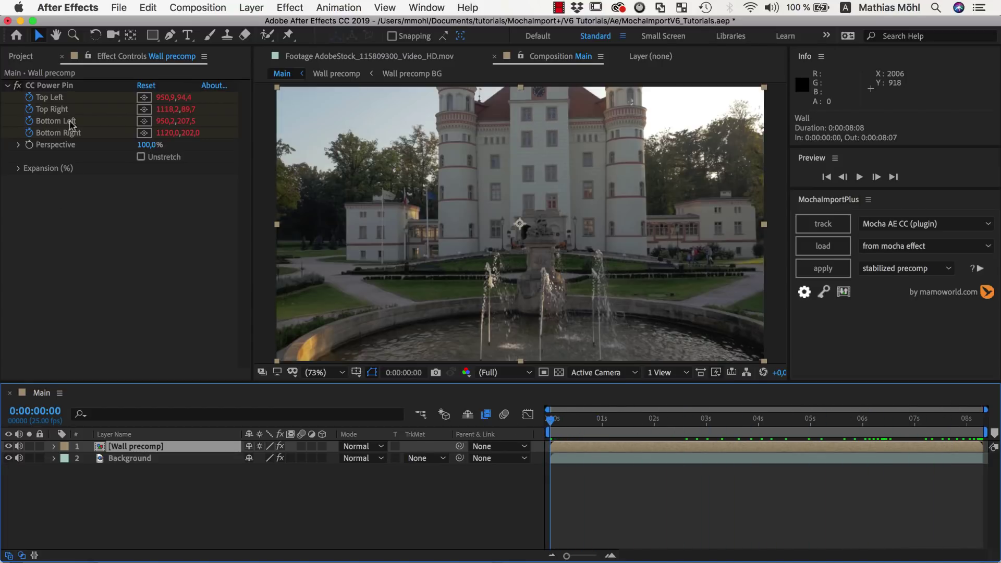
- Select CC Power Pin and reveal its keyframed corner properties with U
left_click(52, 85)
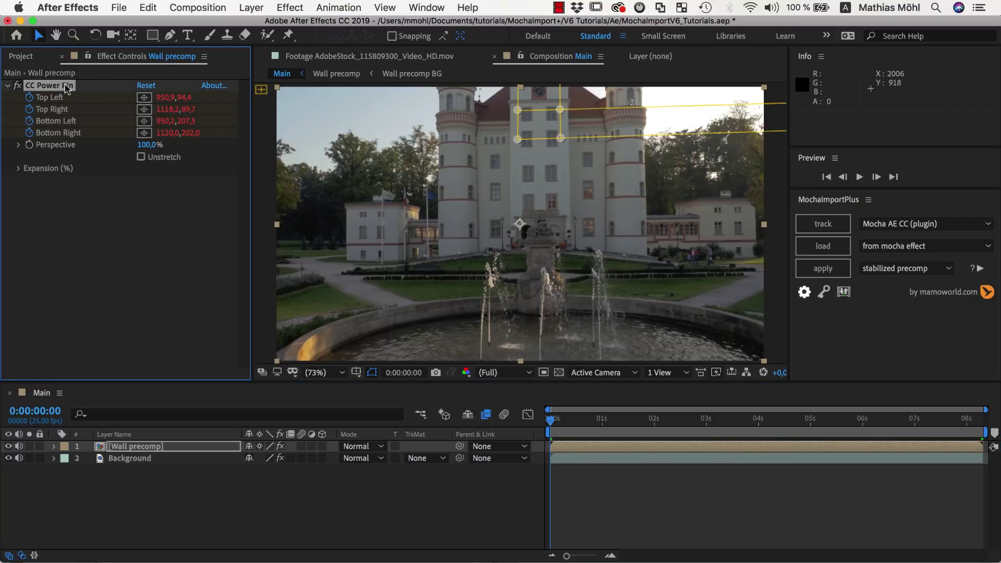
left_click_drag(555, 427, 986, 436)
key("u")
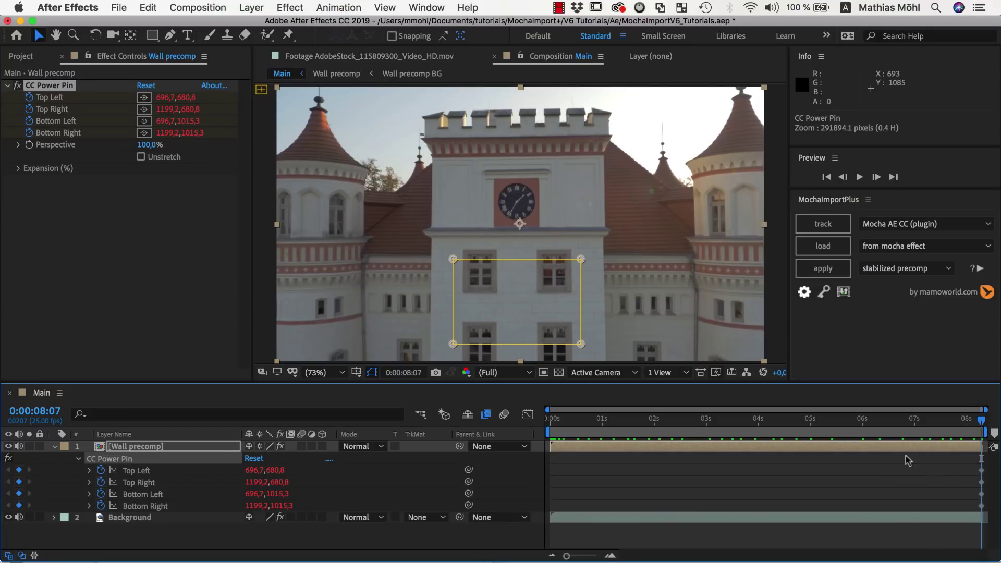
- Drag the four Power Pin corners outward to enlarge the pinned wall area
left_click_drag(453, 258, 432, 237)
left_click_drag(581, 258, 605, 238)
left_click_drag(581, 344, 604, 325)
left_click_drag(452, 344, 431, 322)
- Fine-tune the corners and edges up close, ending at Top Left 334.9,419.2 and Bottom Right 1297.0,969.9
scroll(450, 236, "up", 5)
left_click_drag(365, 242, 357, 241)
scroll(354, 260, "down", 10)
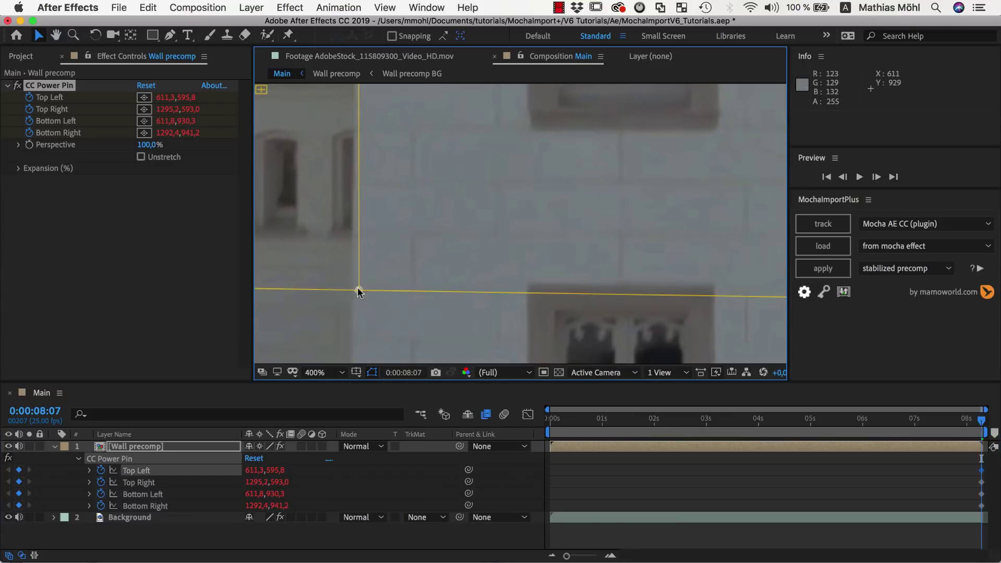
left_click_drag(353, 286, 344, 288)
scroll(469, 276, "right", 15)
left_click_drag(495, 271, 502, 246)
scroll(503, 208, "up", 10)
left_click_drag(509, 180, 495, 174)
key("shift+/")
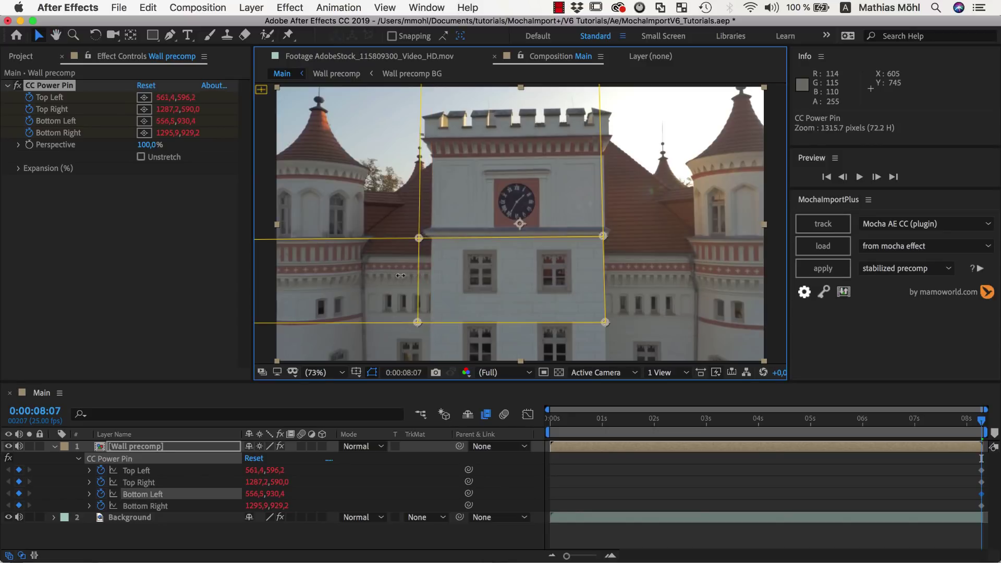
left_click_drag(408, 237, 409, 192)
left_click_drag(409, 330, 410, 340)
mouse_move(981, 420)
left_mouse_down()
mouse_move(565, 425)
mouse_move(981, 420)
left_mouse_up()
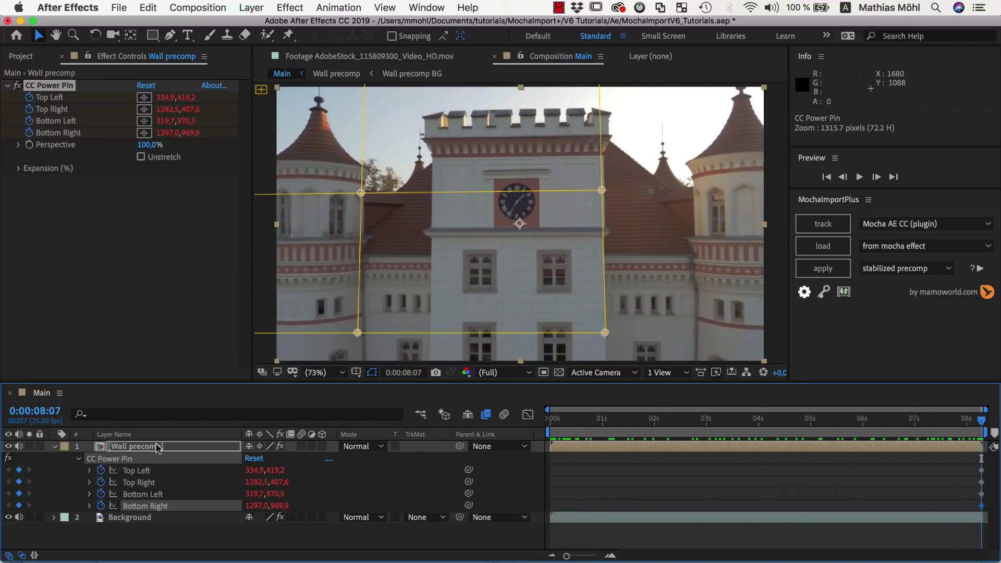
- Open the Wall precomp and duplicate its BG layer as a layer named Window
double_click(156, 447)
mouse_move(981, 421)
left_mouse_down()
mouse_move(545, 409)
mouse_move(982, 417)
left_mouse_up()
left_click(148, 8)
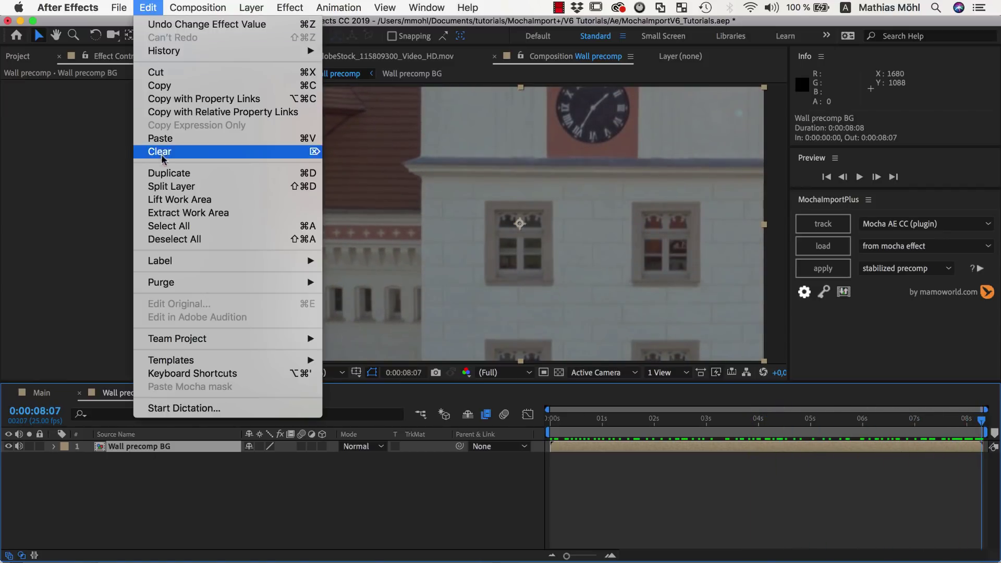
left_click(166, 173)
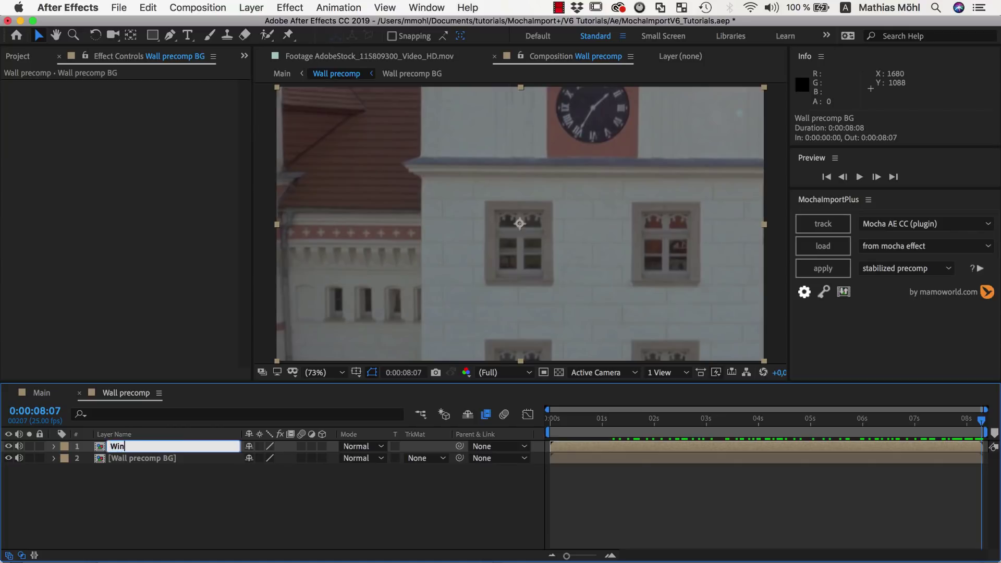
type("dow")
key("Return")
scroll(331, 105, "up", 5)
key("g")
scroll(662, 246, "down", 3)
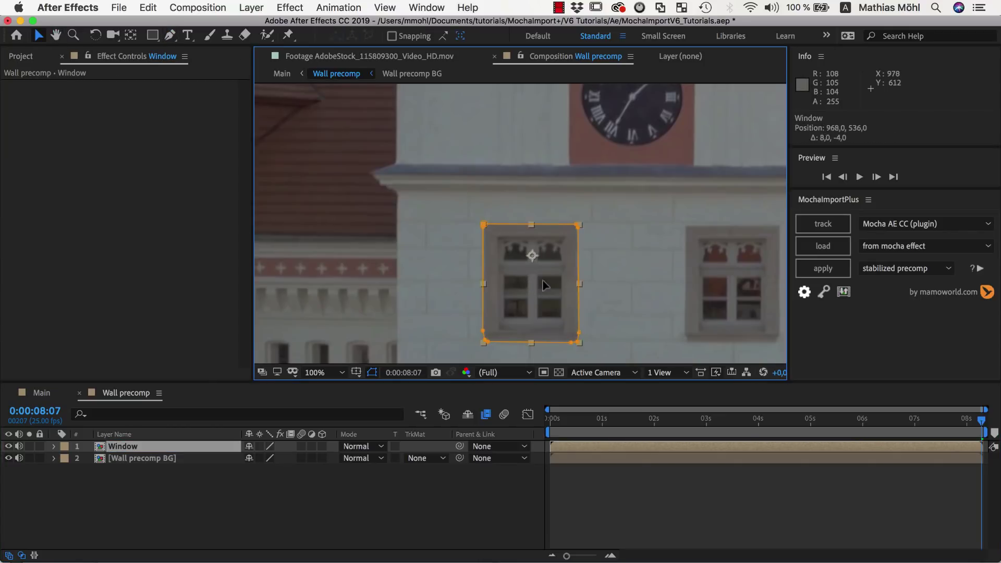
- Shift the Window layer right to 1250,540, scale it to 65%, and preview it in Main
mouse_move(531, 253)
left_mouse_down()
mouse_move(625, 291)
mouse_move(636, 281)
left_mouse_up()
key("s")
left_click_drag(288, 458, 270, 458)
left_click(157, 469)
key("comma")
key("comma")
left_click_drag(981, 420, 771, 426)
left_click(37, 393)
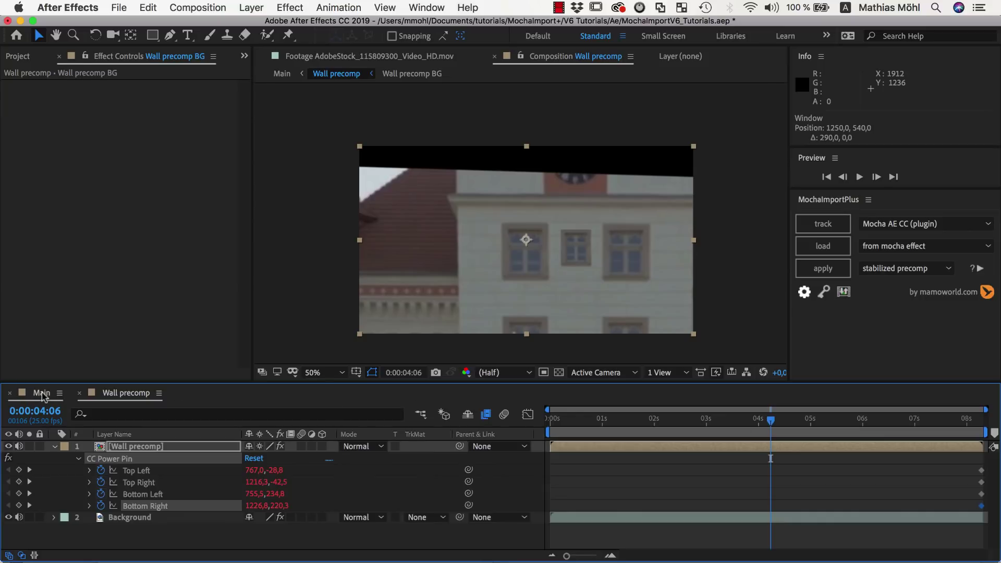
left_click_drag(780, 439, 995, 430)
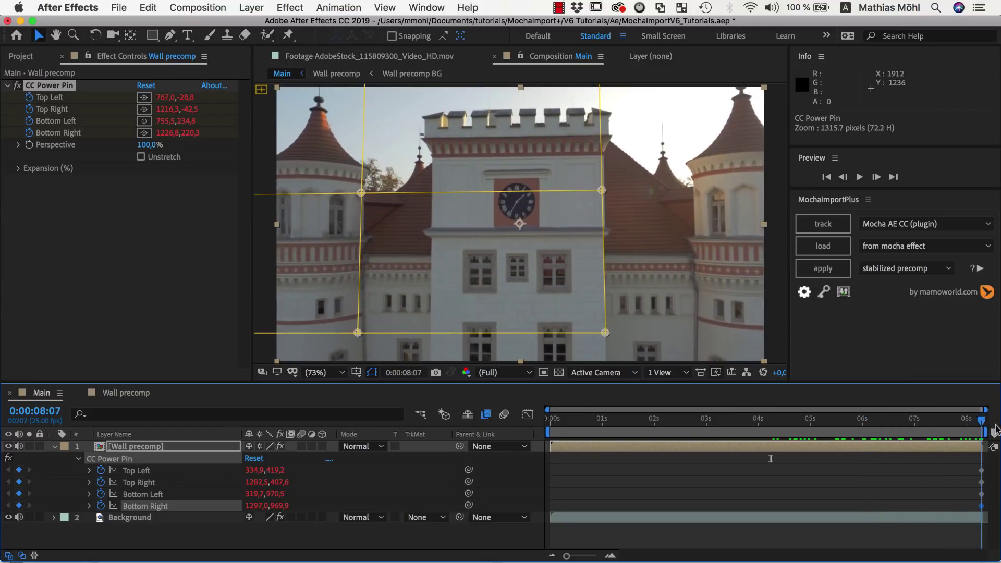
- In the Wall precomp, duplicate the BG layer and name the copy Wall Extension
left_click(125, 393)
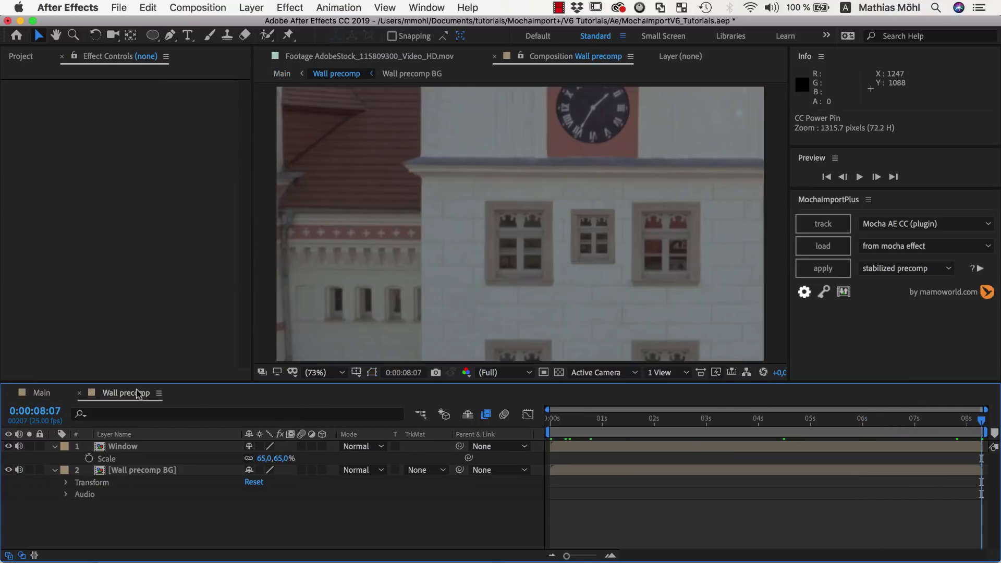
left_click(144, 472)
key("super+d")
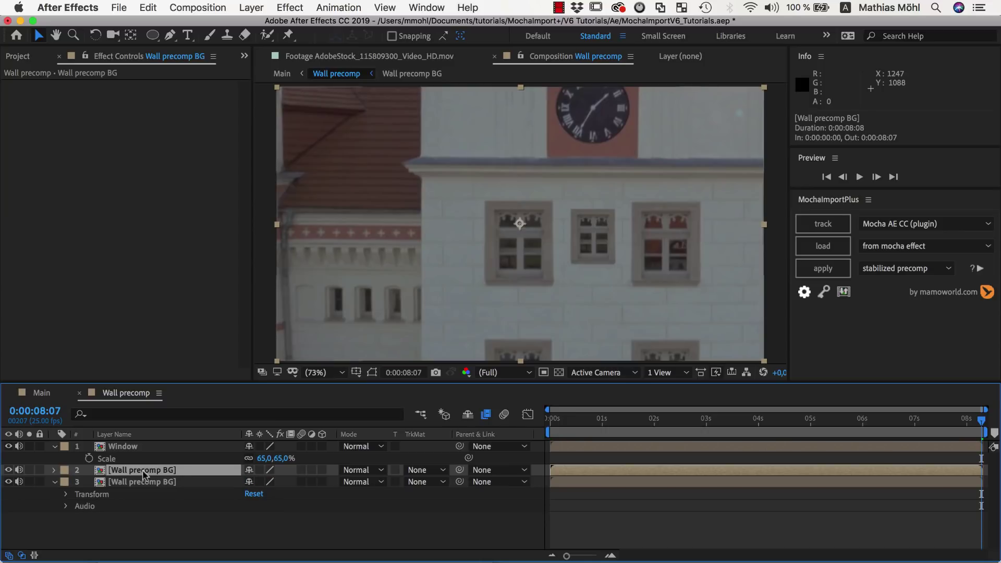
key("Return")
type("Wall Ex")
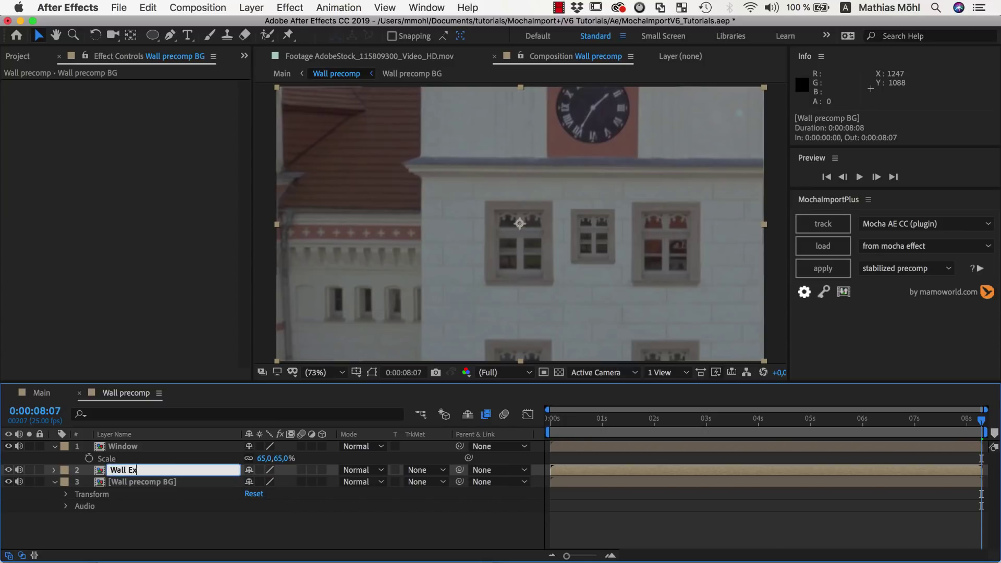
type("tension")
key("Return")
- Draw a Pen mask around the wall on Wall Extension and shift the layer left over the side roof
key("g")
left_click(557, 156)
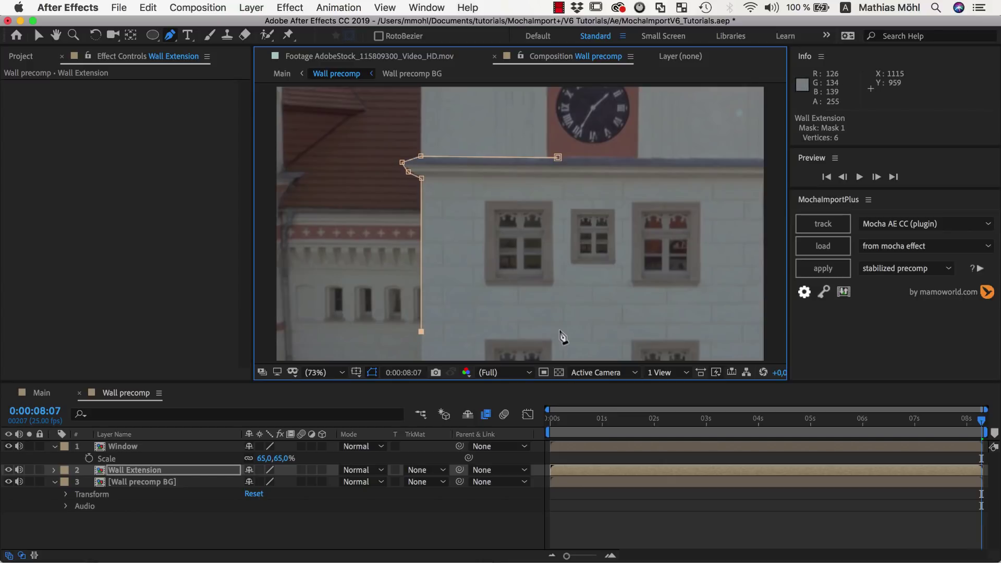
left_click(557, 331)
left_click(557, 156)
key("v")
left_click_drag(504, 319, 436, 318)
- Add an elliptical Mask 2 at the wall's lower-left corner set to Subtract
key("q")
left_click_drag(331, 339, 361, 323)
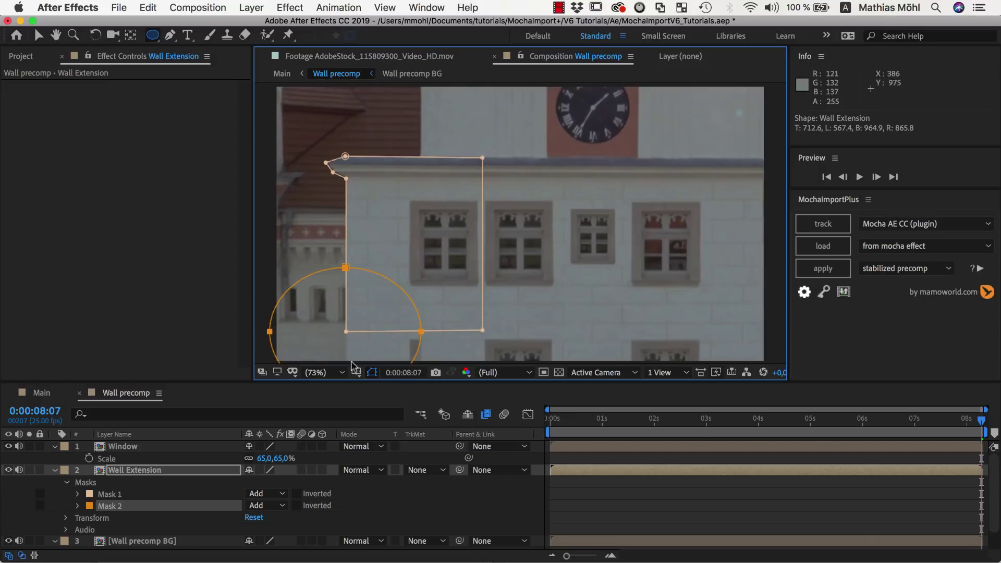
left_click(281, 505)
left_click(284, 529)
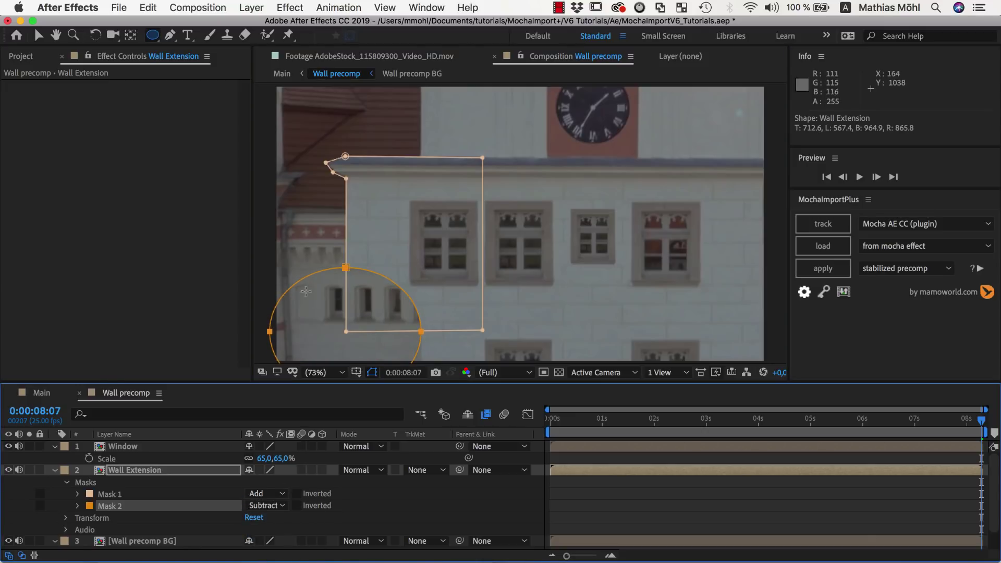
left_click(372, 373)
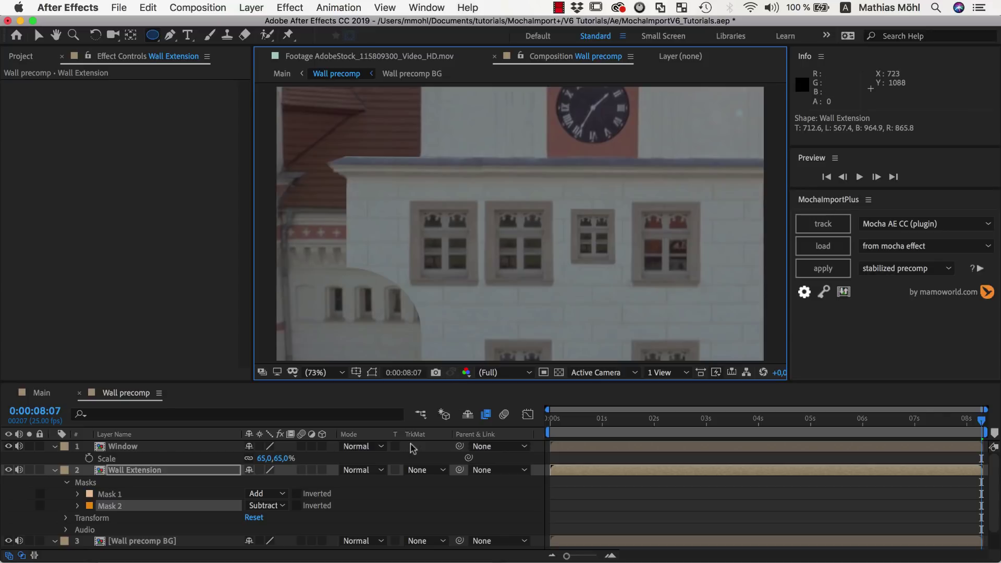
- Select both Wall Extension masks and reveal their Mask Feather settings
left_click(133, 509, "shift")
key("f")
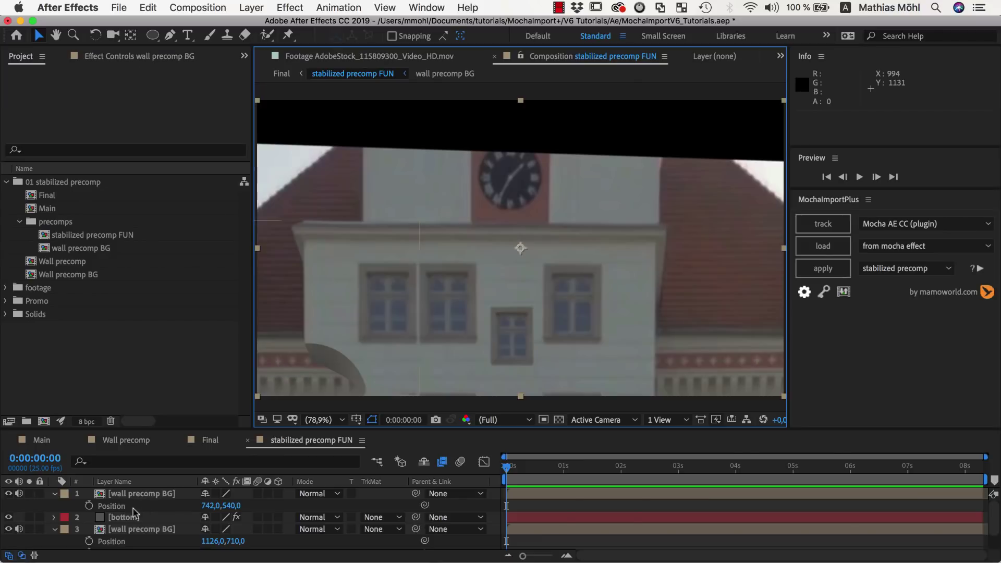
left_click(131, 517)
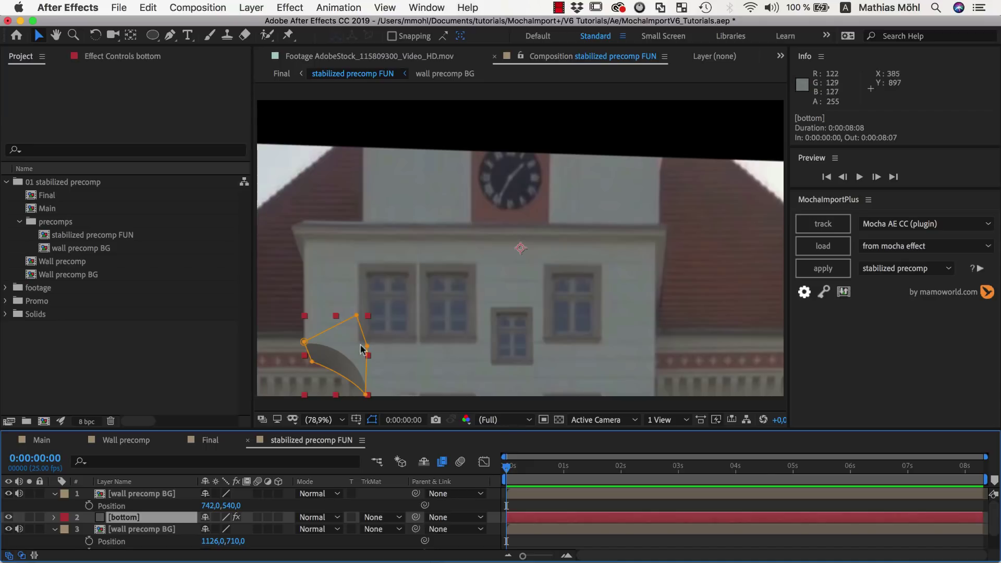
left_click_drag(511, 468, 803, 468)
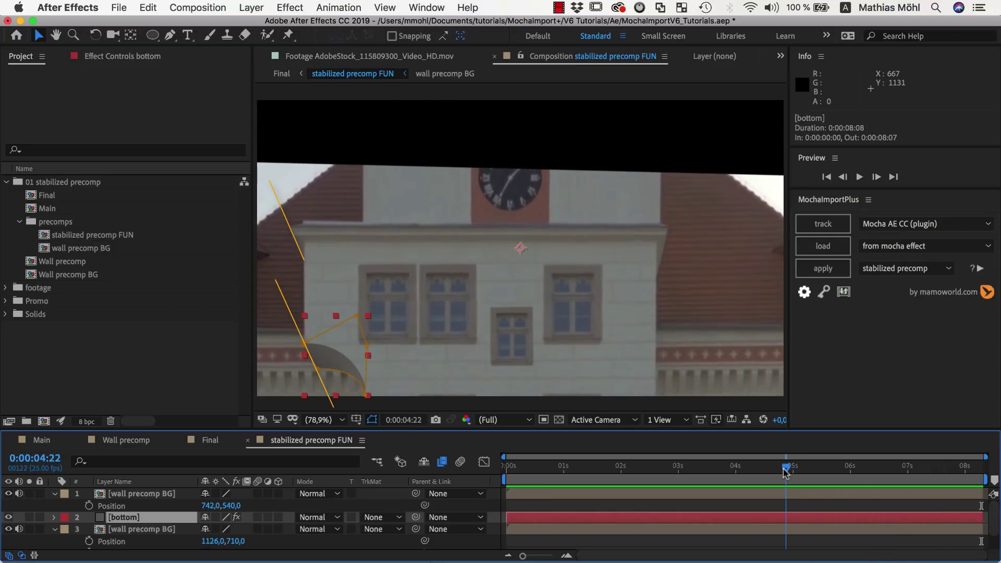
left_click_drag(790, 472, 919, 464)
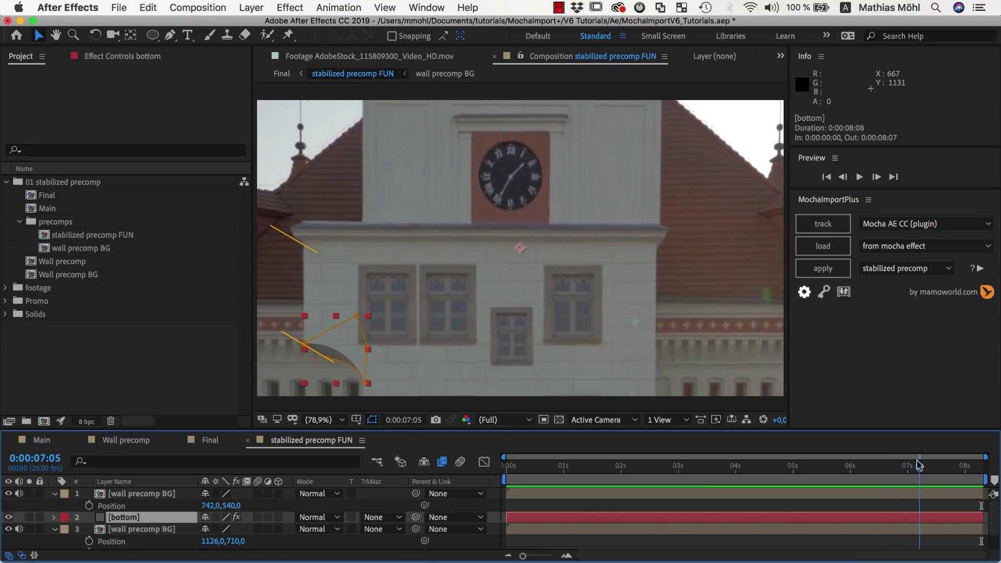